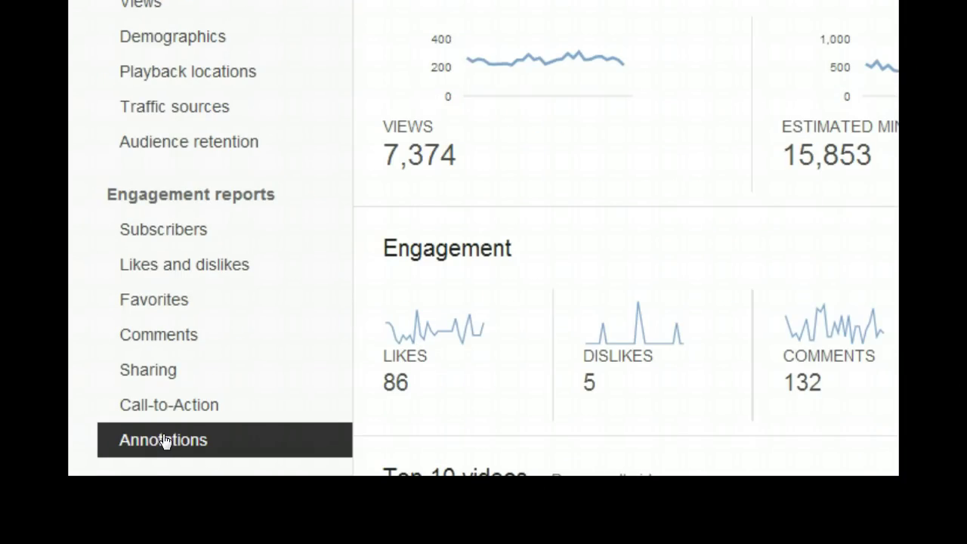
# - Open the Annotations report to compare against the Google Analytics audience overview (43,375 visitors)
pyautogui.click(164, 441)
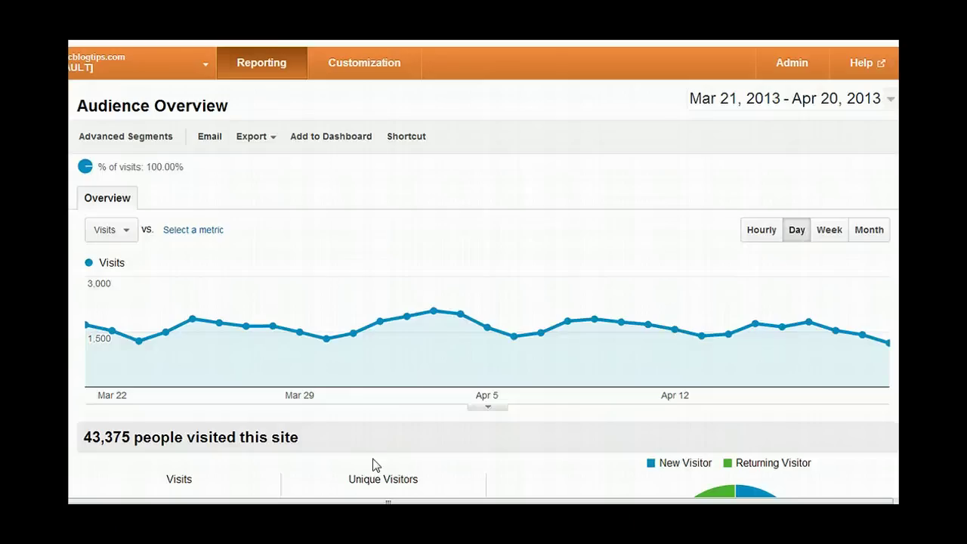
# - In Admin, select the basicblogtips.com profile and scroll through its Goals list
pyautogui.click(790, 64)
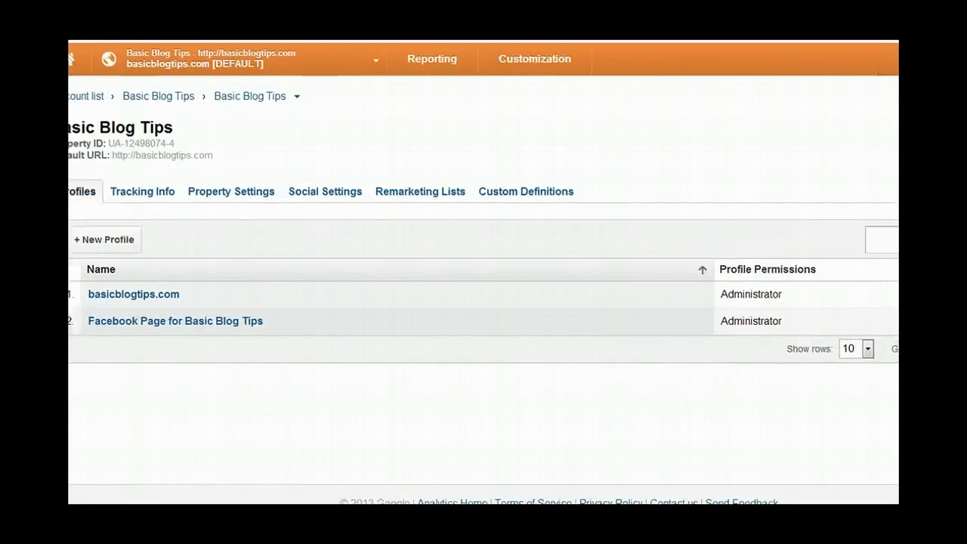
pyautogui.click(145, 294)
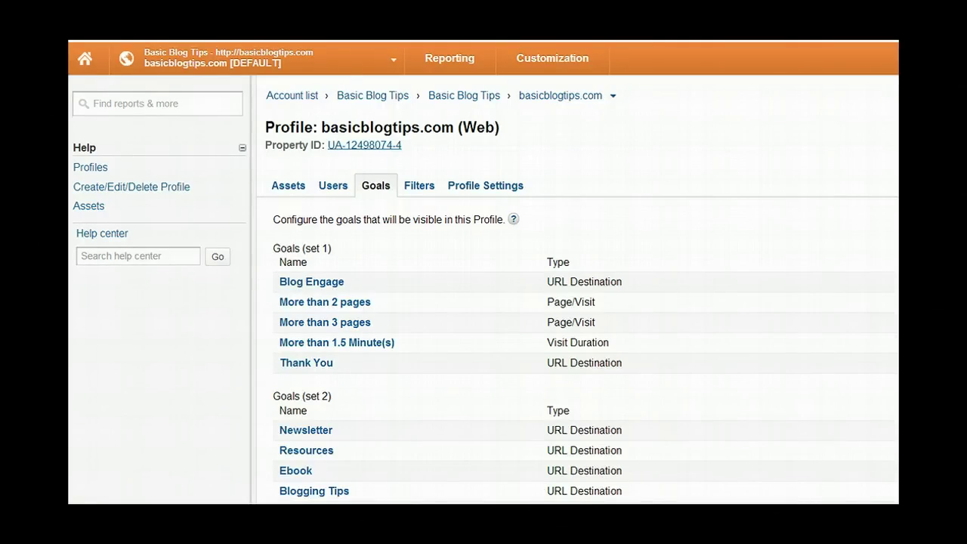
pyautogui.scroll(-3, 313, 371)
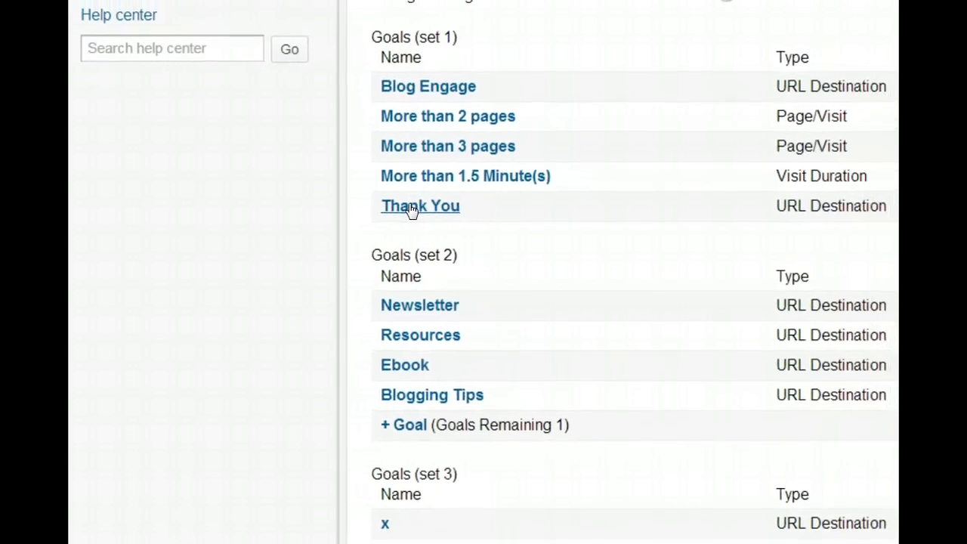
# - Check the Thank You goal: /thank-you, Head Match, value 1, three funnel steps; save it
pyautogui.click(400, 207)
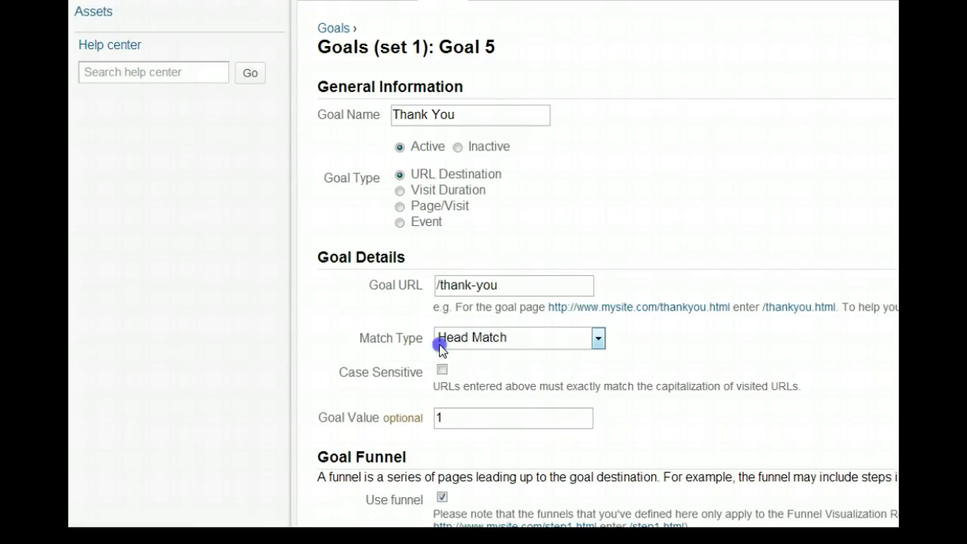
pyautogui.click(598, 338)
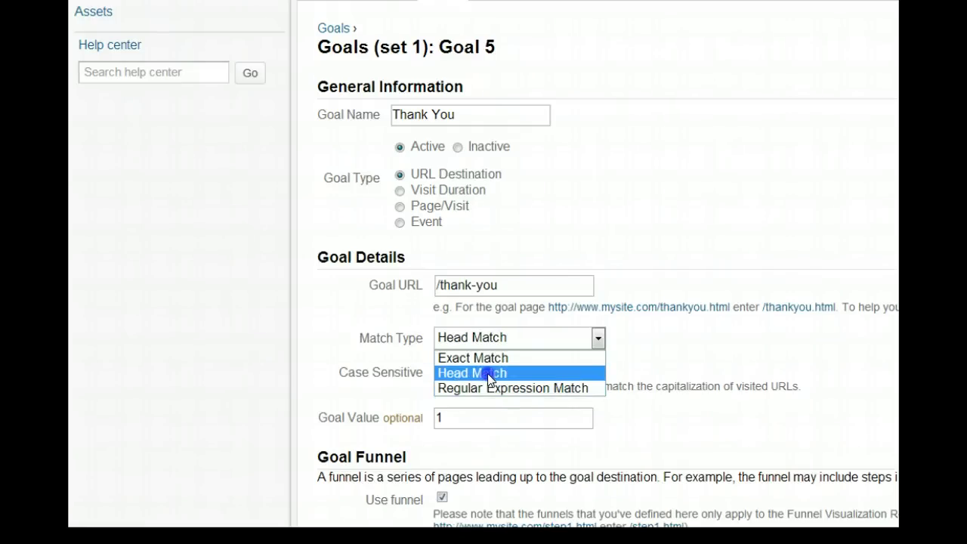
pyautogui.click(499, 373)
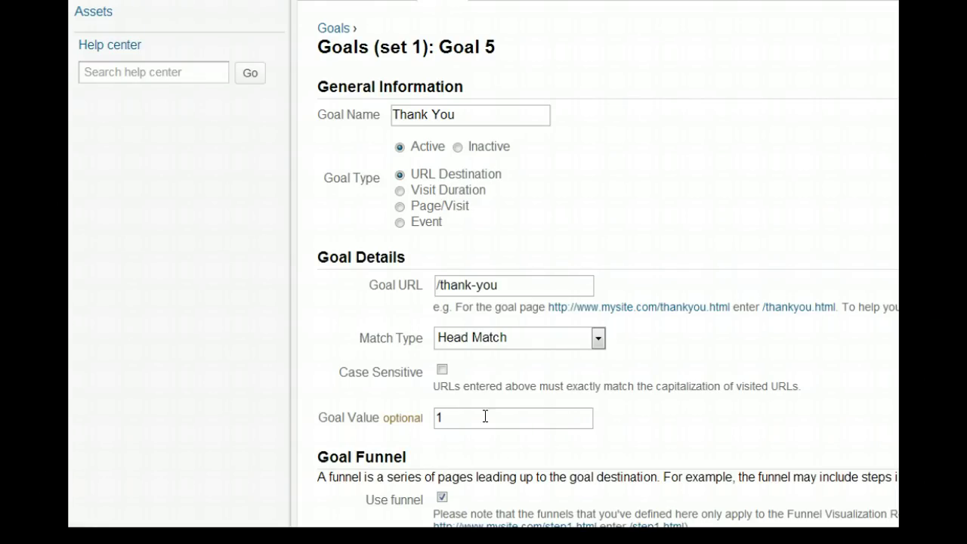
pyautogui.scroll(-1, 656, 356)
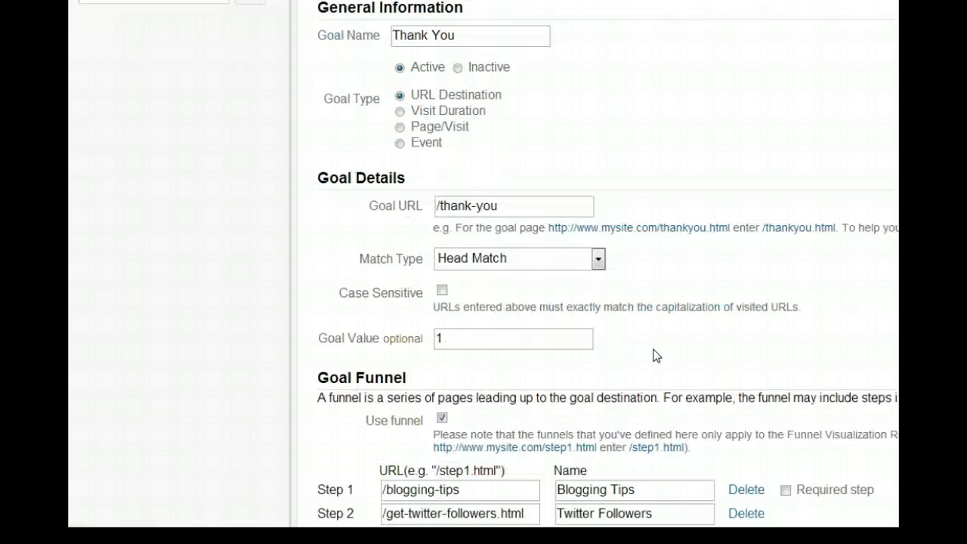
pyautogui.scroll(-1, 656, 355)
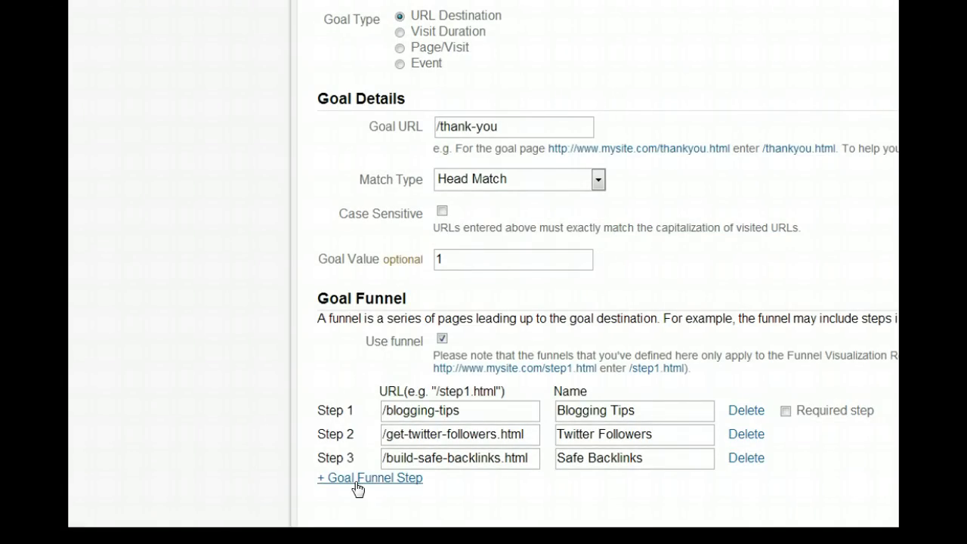
pyautogui.scroll(2, 888, 285)
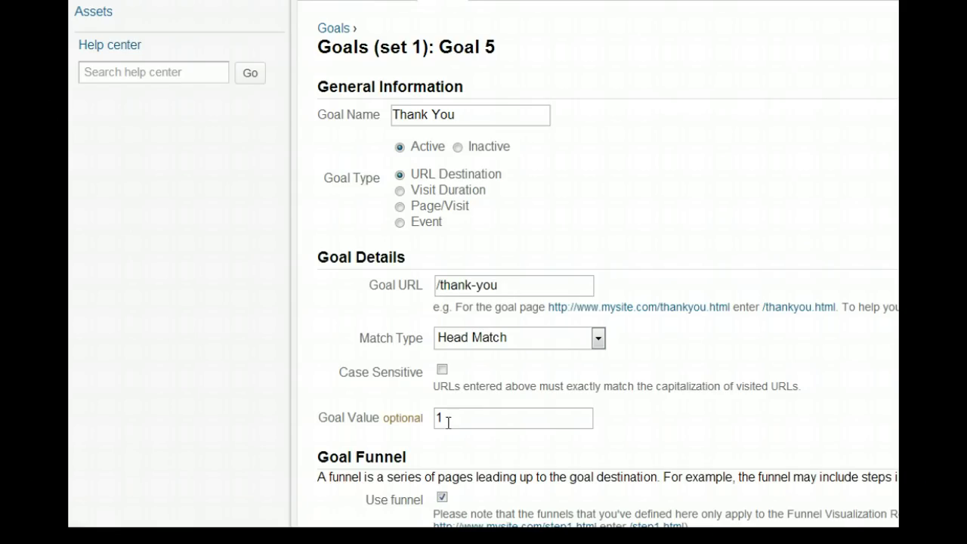
pyautogui.scroll(-3, 594, 344)
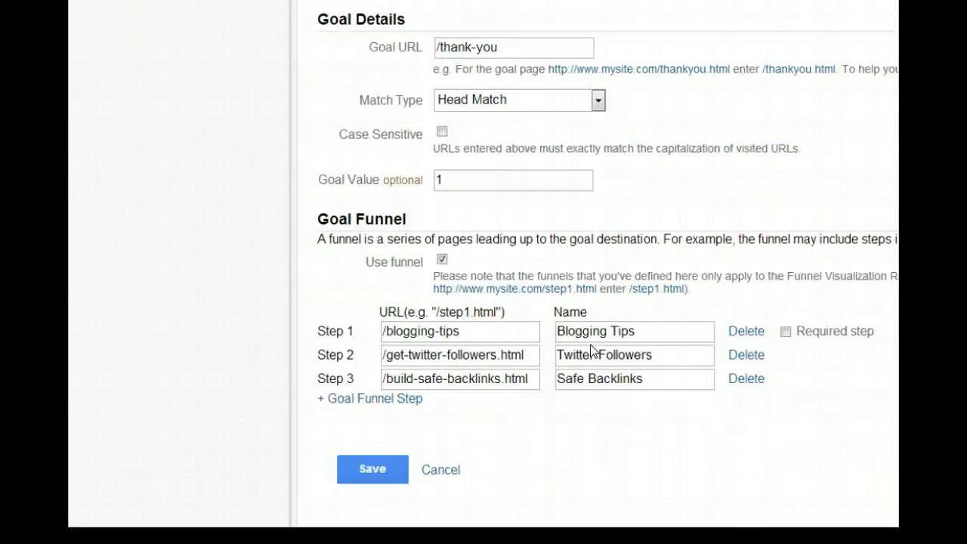
pyautogui.click(385, 463)
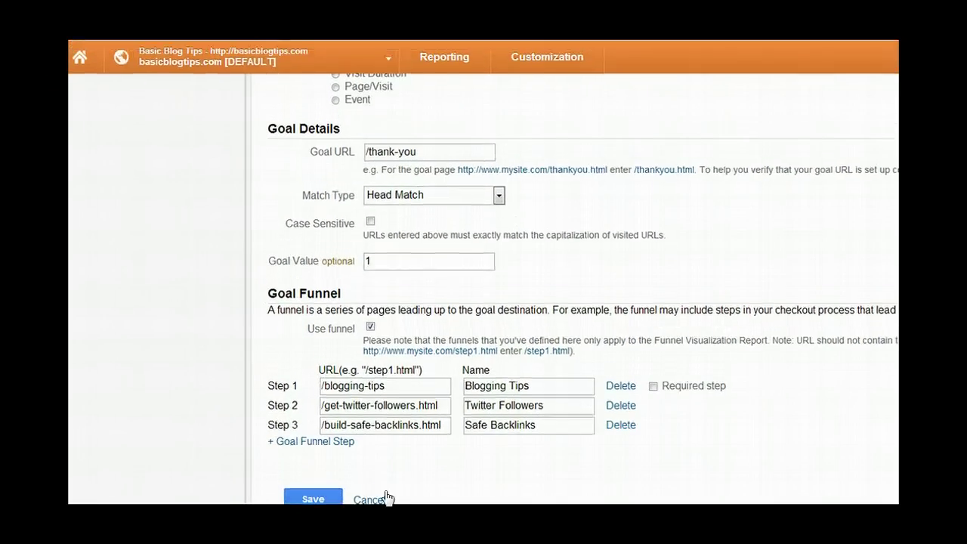
# - Return to Reporting and scroll the Audience Overview (50,167 visits, 63.45% bounce rate)
pyautogui.click(454, 59)
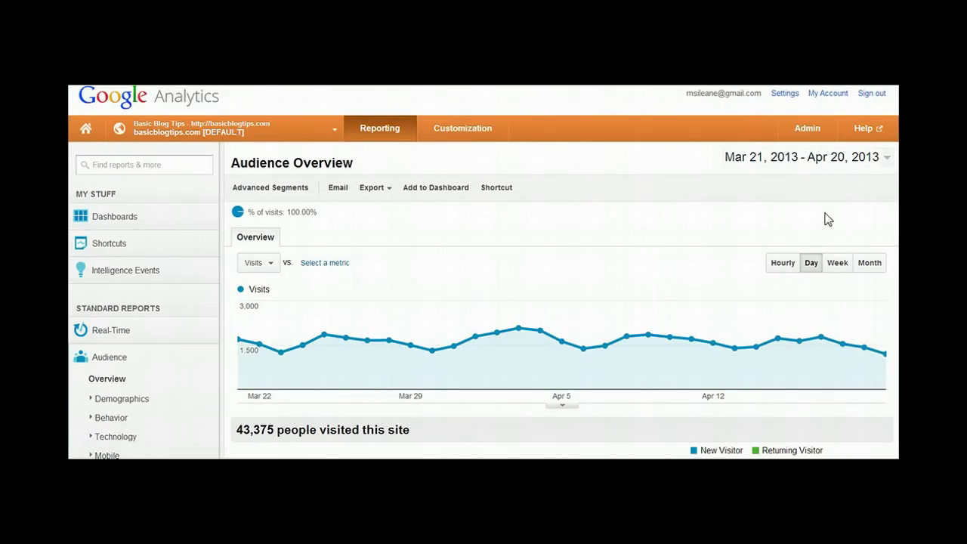
pyautogui.scroll(-3, 483, 302)
pyautogui.scroll(-1, 483, 302)
pyautogui.scroll(-1, 484, 302)
pyautogui.scroll(-1, 483, 302)
pyautogui.scroll(-1, 484, 303)
pyautogui.scroll(-1, 483, 302)
pyautogui.scroll(-1, 484, 303)
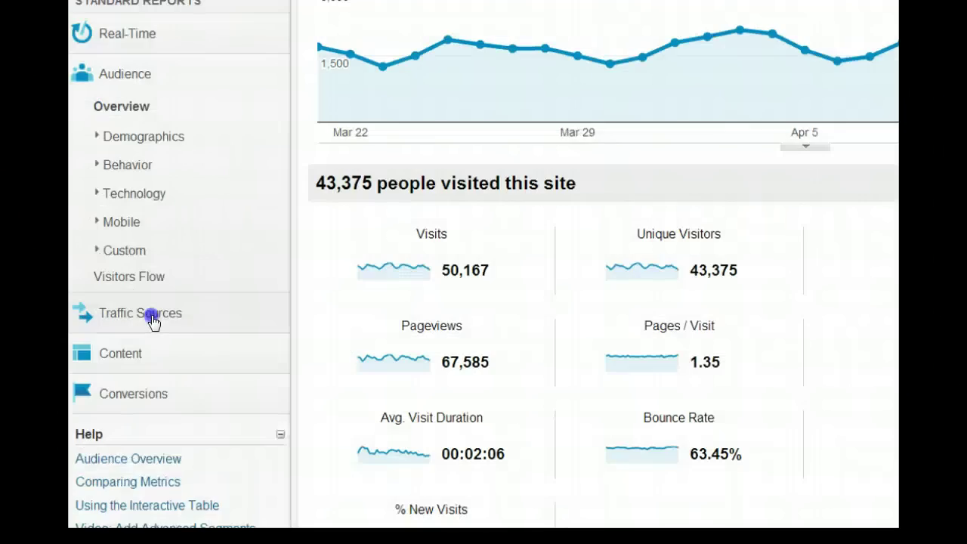
# - Open Traffic Sources > Sources > Referrals and scroll the referring-sites table
pyautogui.click(130, 323)
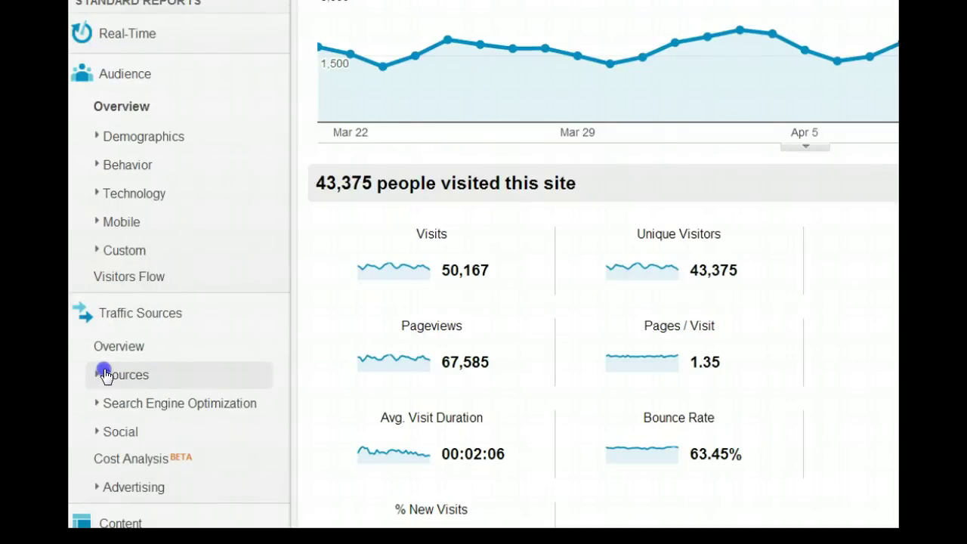
pyautogui.click(105, 376)
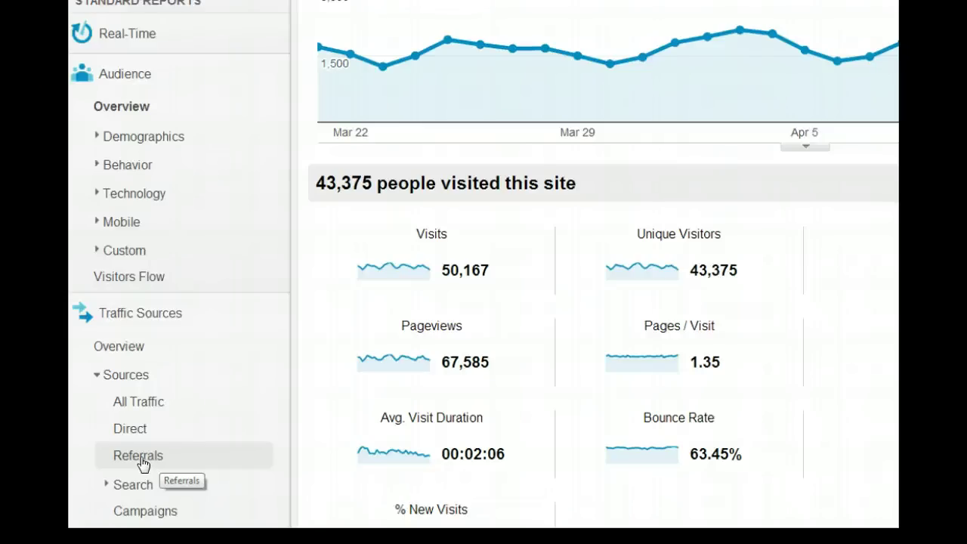
pyautogui.click(141, 457)
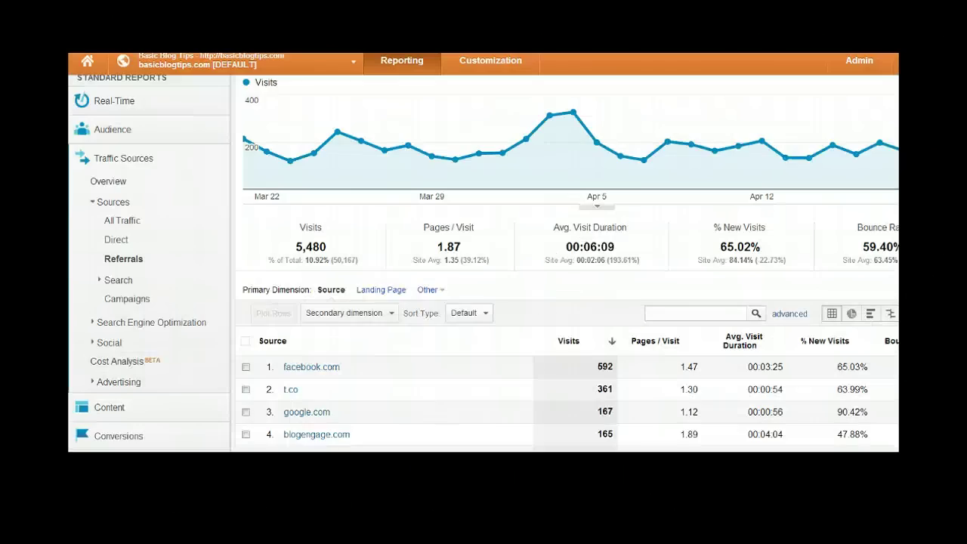
pyautogui.scroll(-3, 483, 303)
pyautogui.scroll(-2, 484, 303)
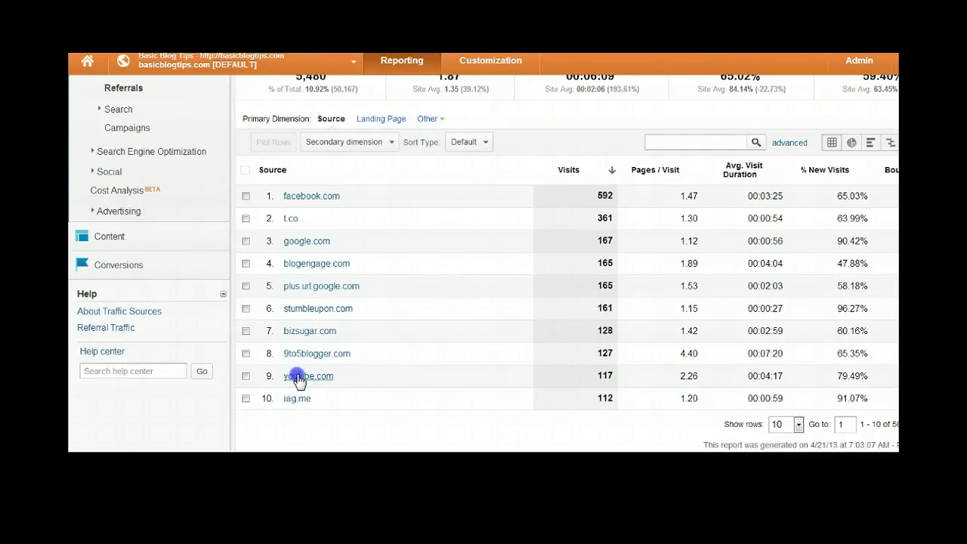
# - Drill into youtube.com referrals, whose paths are led by /watch with 112 visits
pyautogui.click(297, 376)
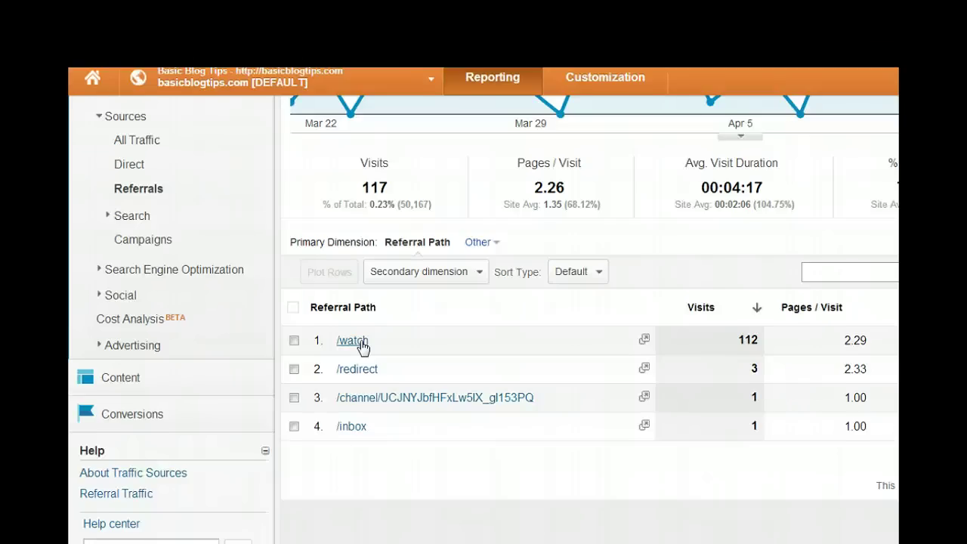
pyautogui.scroll(1, 483, 322)
pyautogui.scroll(1, 484, 322)
pyautogui.scroll(1, 484, 322)
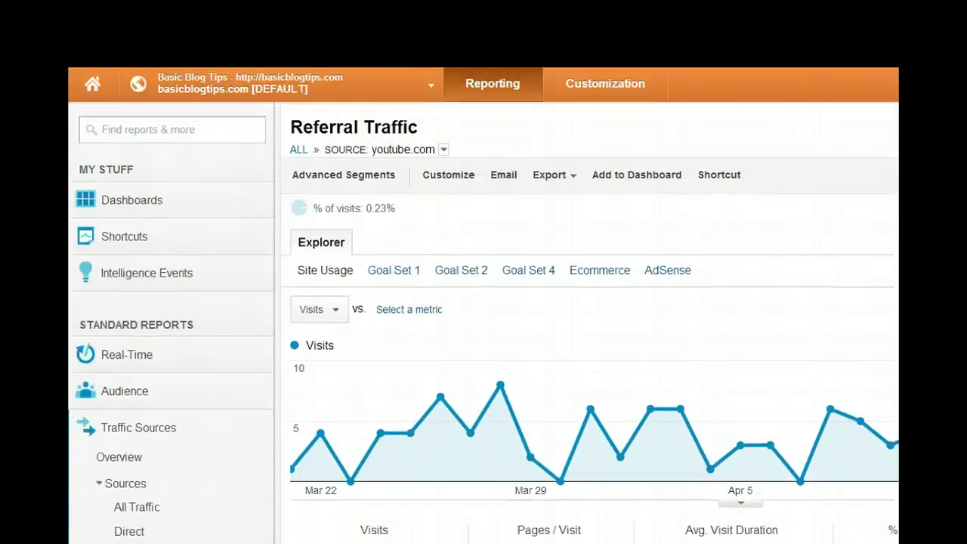
pyautogui.scroll(3, 483, 322)
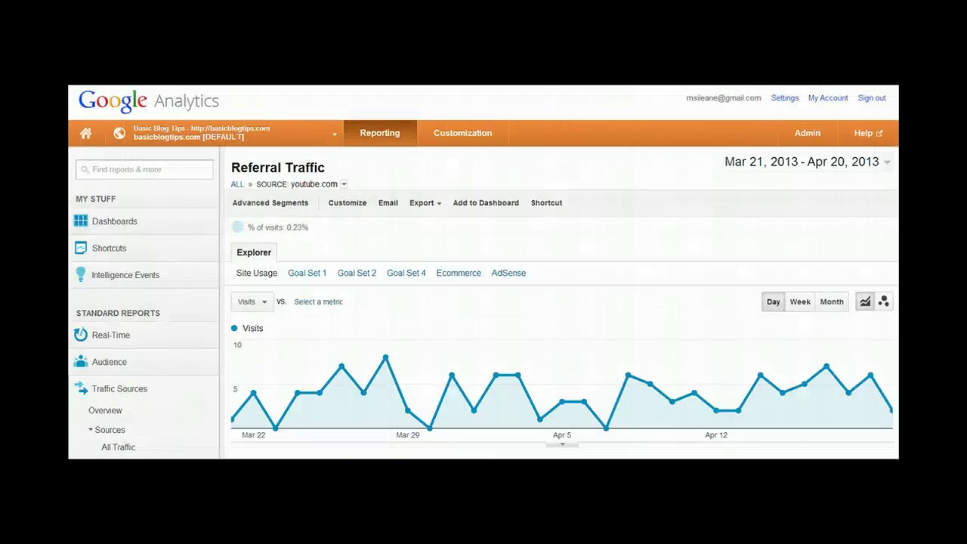
# - Set the date range to Jan 1 – Apr 20, 2013, raising /watch to 380 visits
pyautogui.click(887, 164)
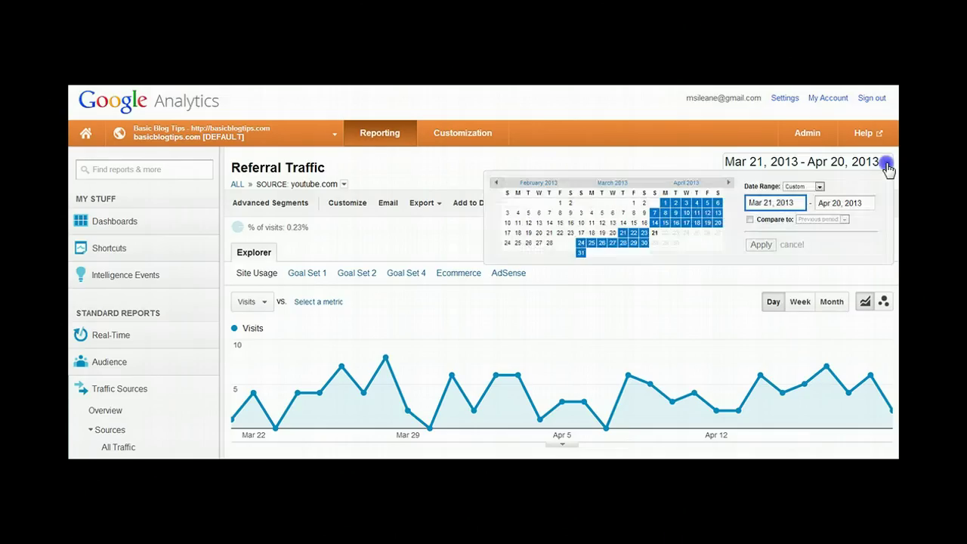
pyautogui.click(503, 188)
pyautogui.click(528, 203)
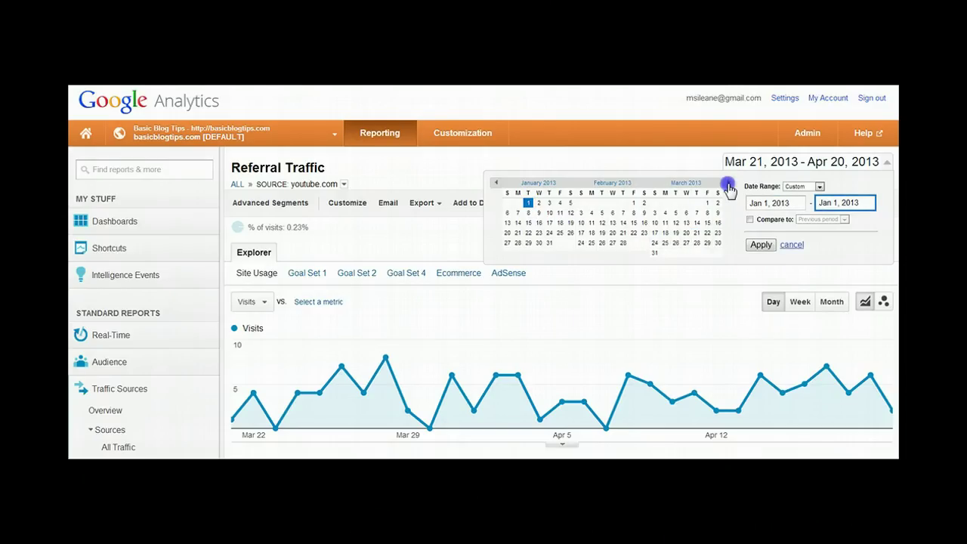
pyautogui.click(728, 184)
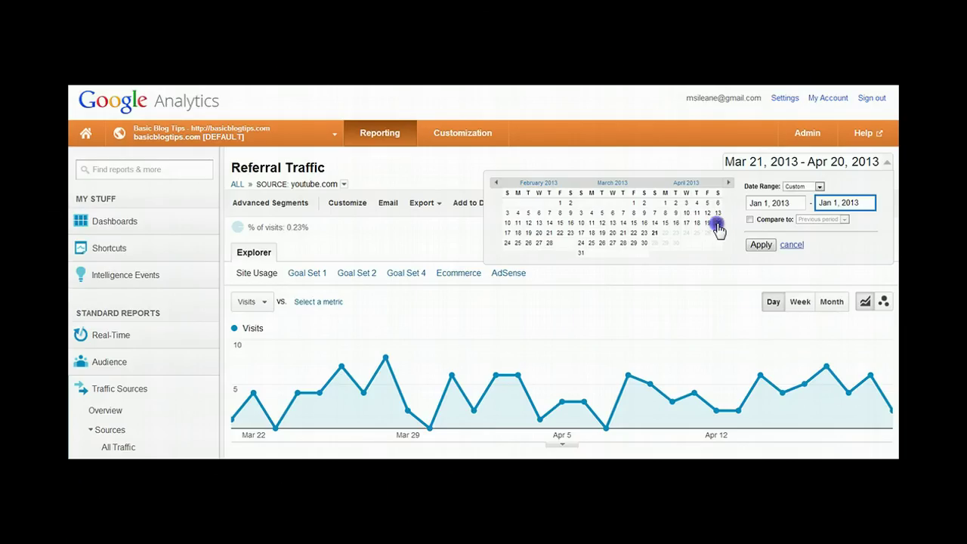
pyautogui.click(717, 224)
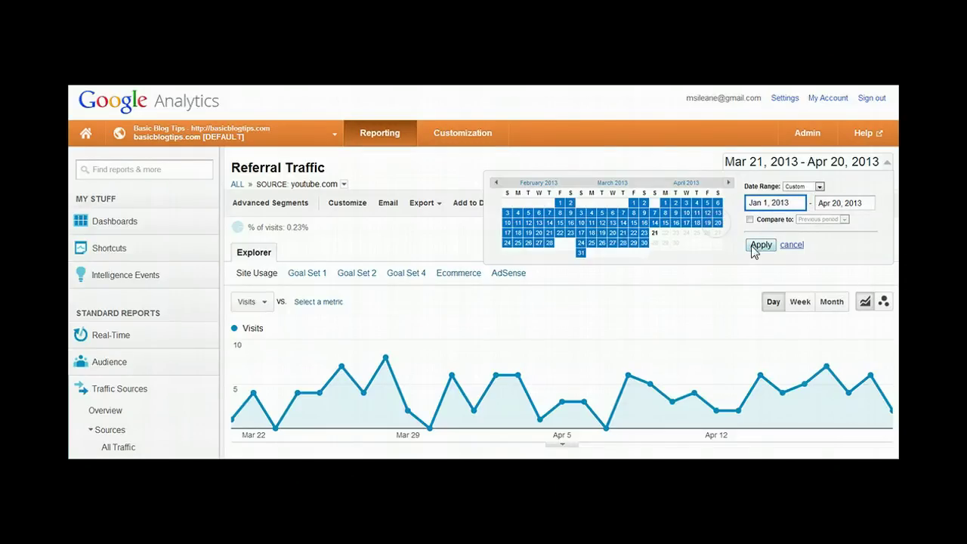
pyautogui.click(761, 245)
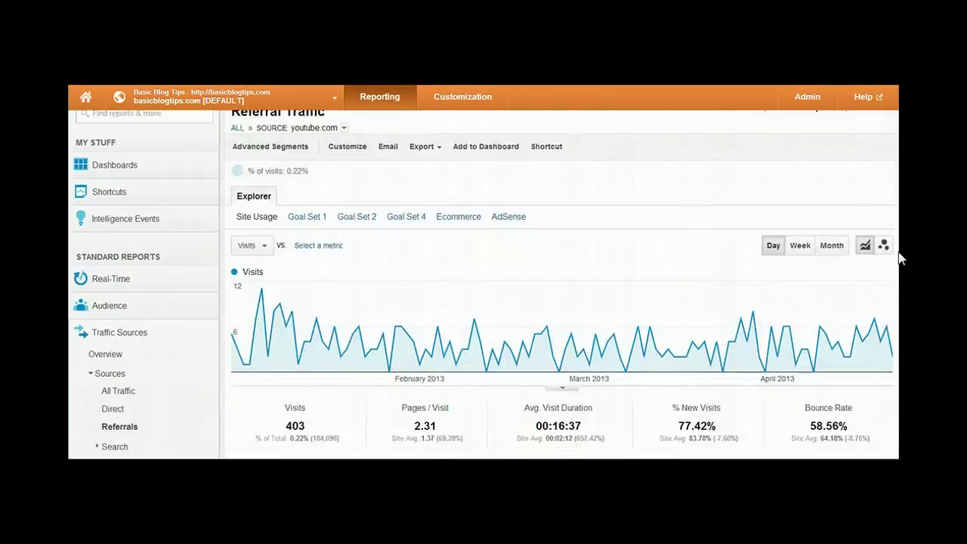
pyautogui.scroll(-5, 898, 270)
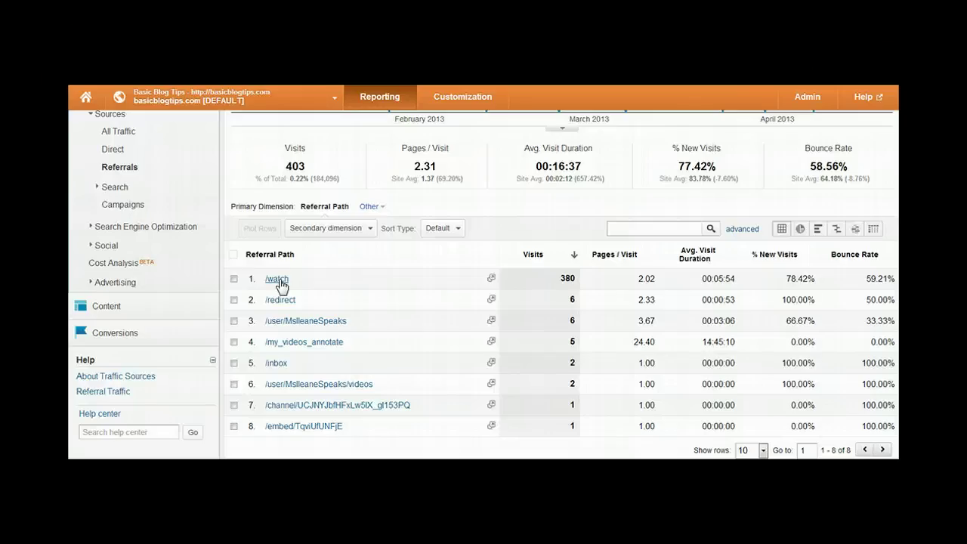
# - Drill down to the /watch referral path: 380 visits, 2.02 pages per visit, 5:54 duration
pyautogui.click(279, 279)
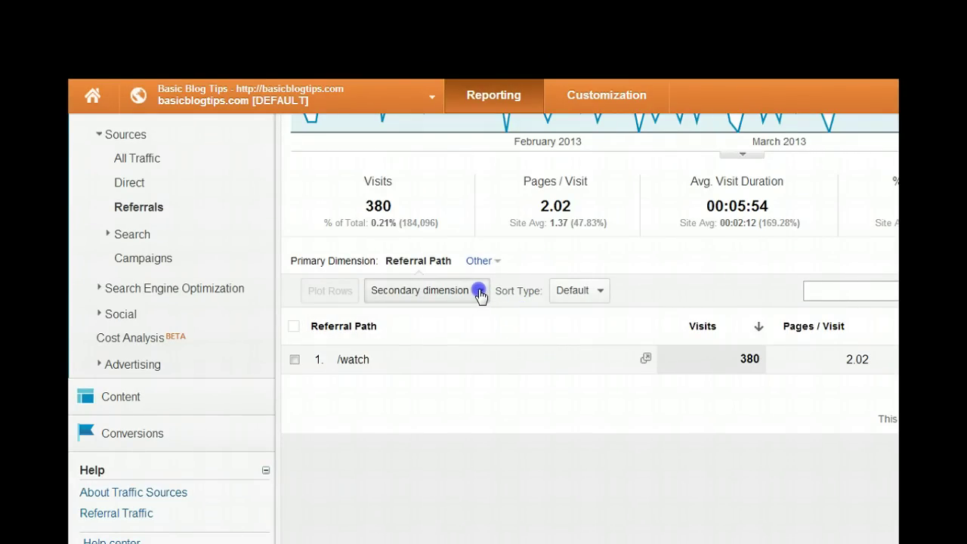
# - Add Landing Page as the secondary dimension and scroll through the 46 landing-page rows
pyautogui.click(479, 291)
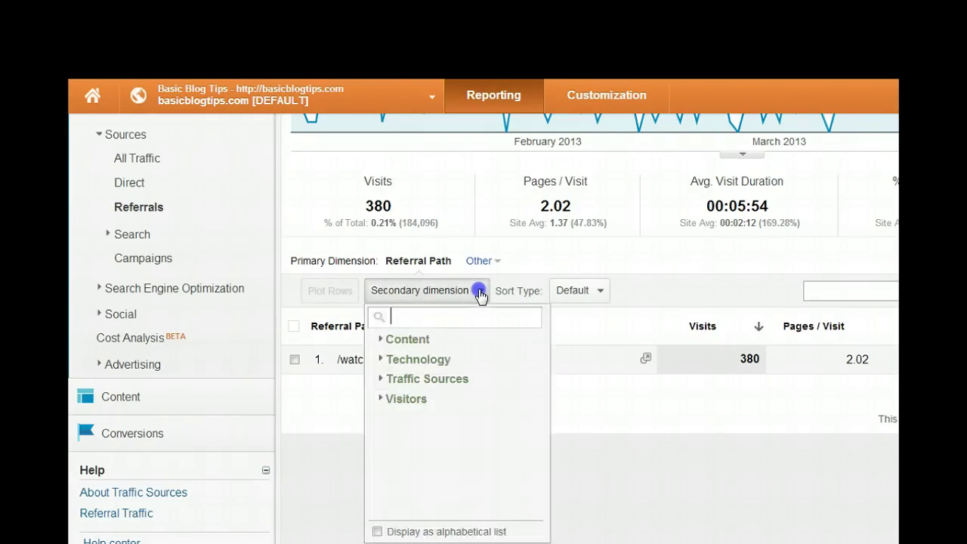
pyautogui.click(384, 379)
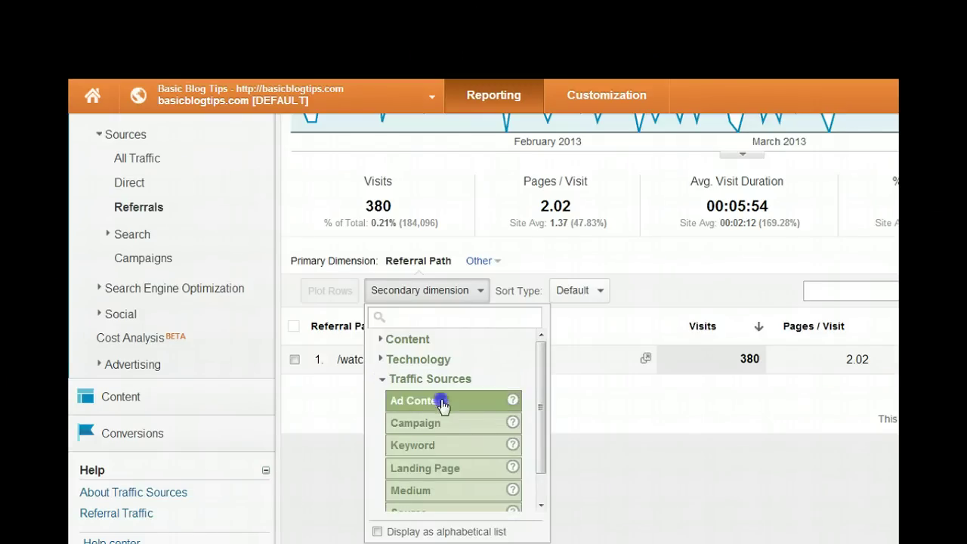
pyautogui.click(444, 469)
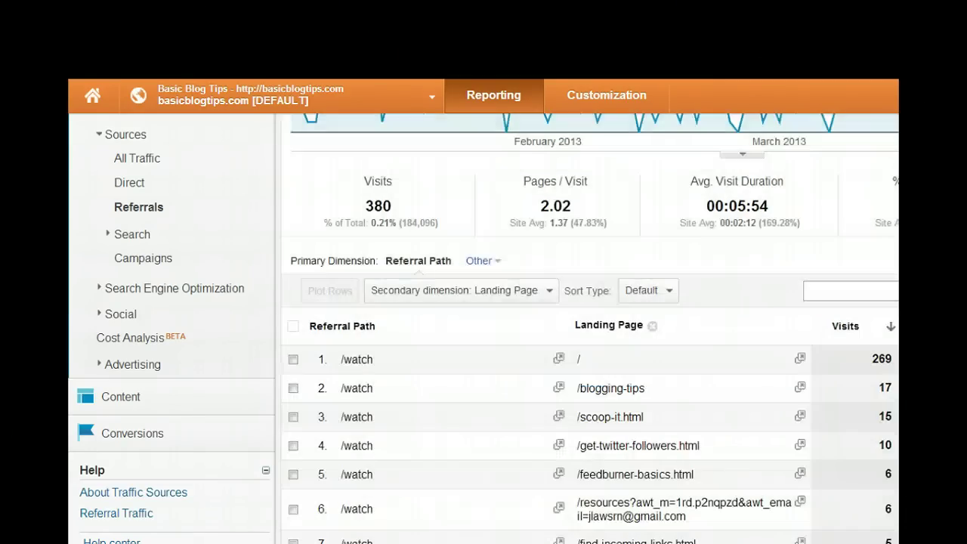
pyautogui.scroll(-1, 484, 328)
pyautogui.scroll(-1, 484, 328)
pyautogui.scroll(-1, 483, 328)
pyautogui.scroll(-1, 484, 328)
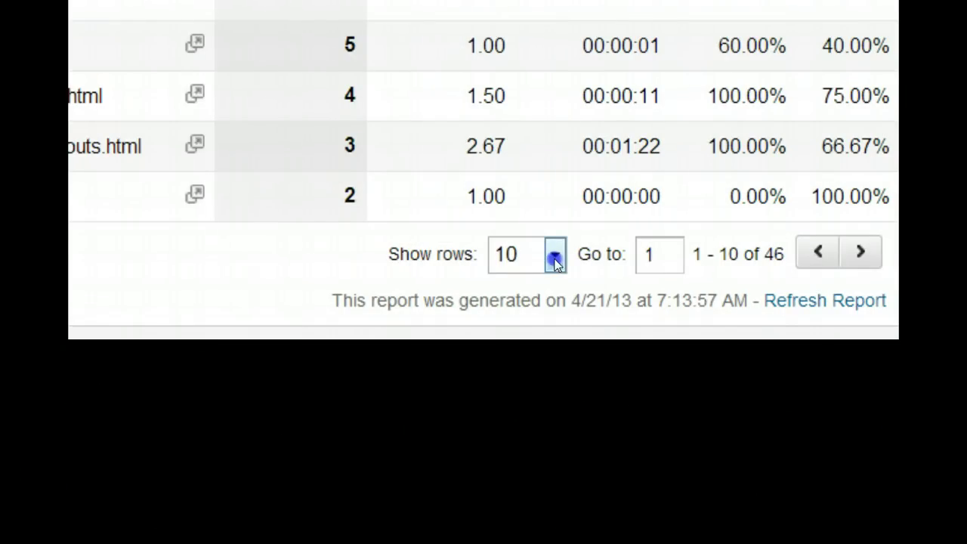
# - Show 50 rows per page and scroll down through the /watch landing-page rows
pyautogui.click(554, 255)
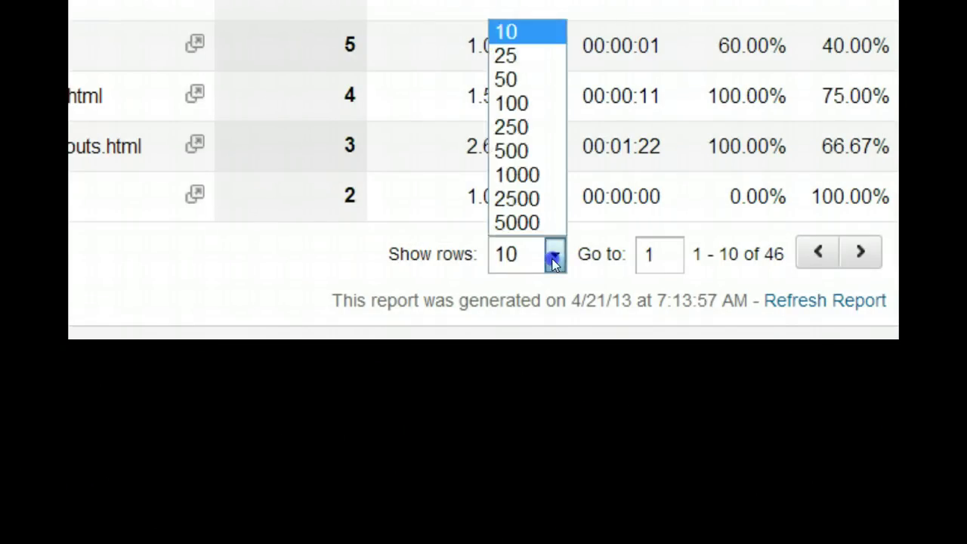
pyautogui.press('Down')
pyautogui.press('Down')
pyautogui.press('Down')
pyautogui.click(529, 80)
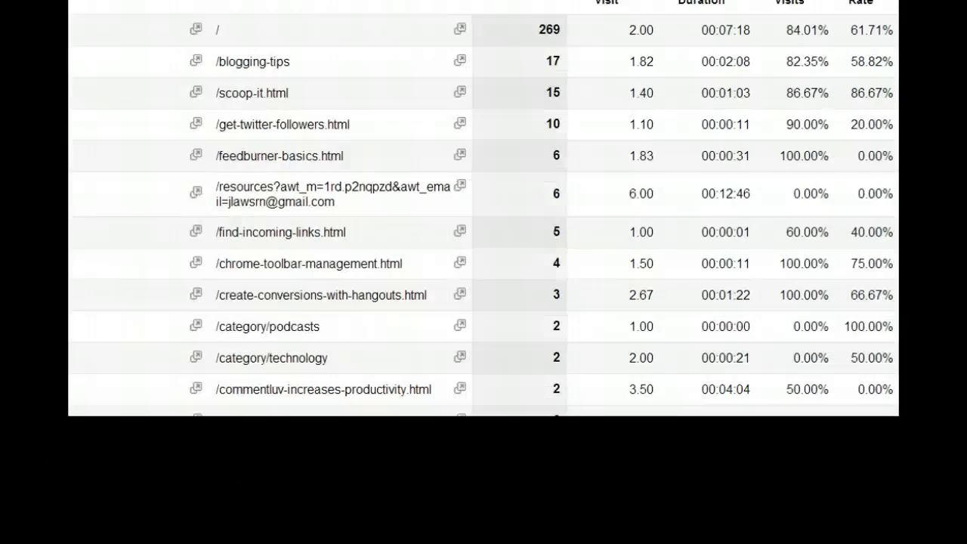
pyautogui.scroll(-1, 484, 208)
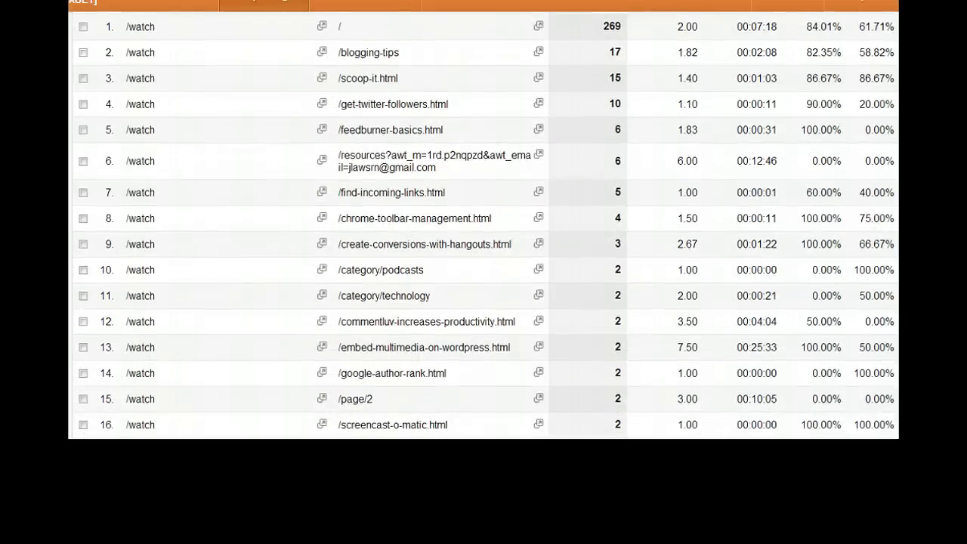
pyautogui.scroll(-1, 484, 227)
pyautogui.scroll(-1, 484, 227)
pyautogui.scroll(-1, 484, 226)
pyautogui.scroll(-1, 483, 227)
pyautogui.scroll(-1, 484, 226)
pyautogui.scroll(-1, 484, 227)
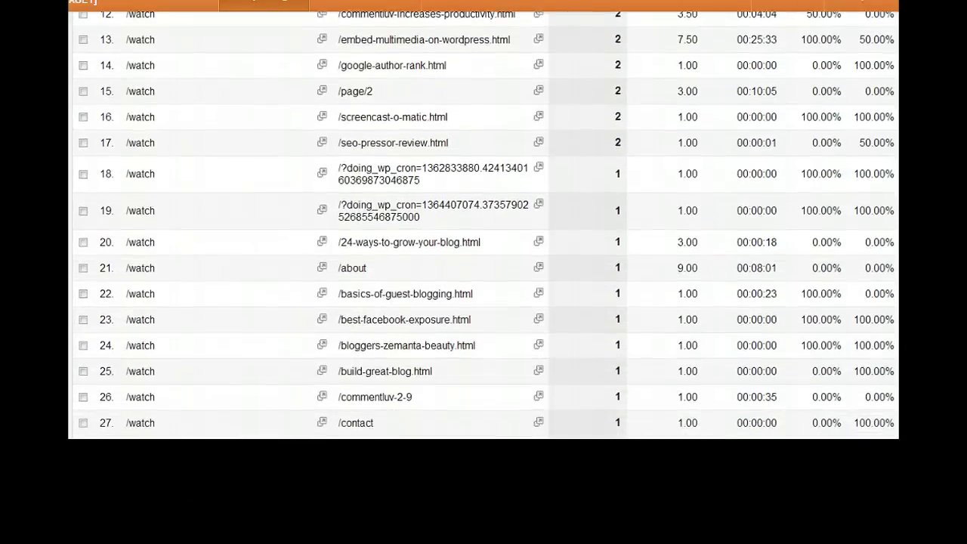
pyautogui.scroll(-2, 484, 227)
pyautogui.scroll(-2, 484, 227)
pyautogui.scroll(-1, 484, 227)
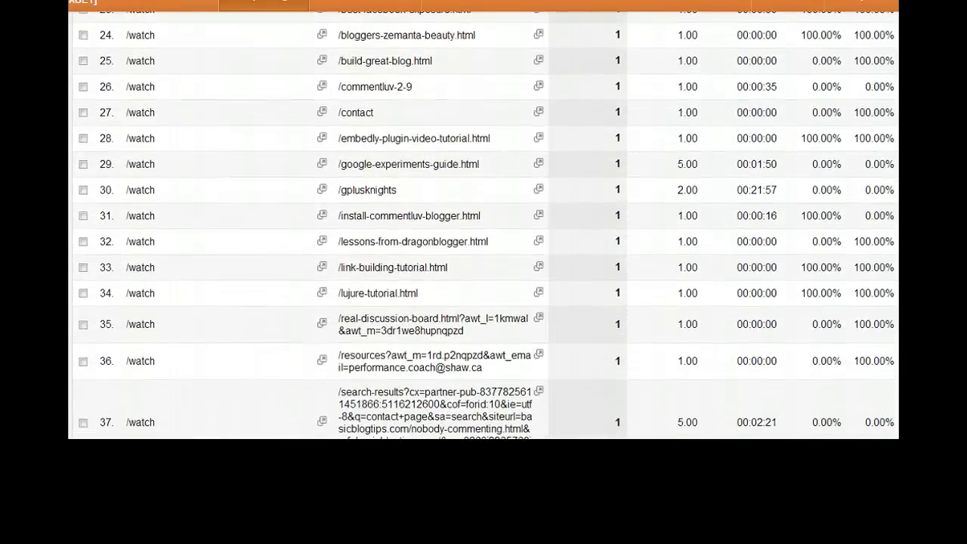
# - Scroll back to the report top with its Jan–Apr 2013 daily visits graph
pyautogui.scroll(1, 484, 227)
pyautogui.scroll(1, 484, 227)
pyautogui.scroll(2, 483, 226)
pyautogui.scroll(1, 484, 226)
pyautogui.scroll(1, 484, 226)
pyautogui.scroll(1, 484, 227)
pyautogui.scroll(1, 484, 227)
pyautogui.scroll(3, 484, 227)
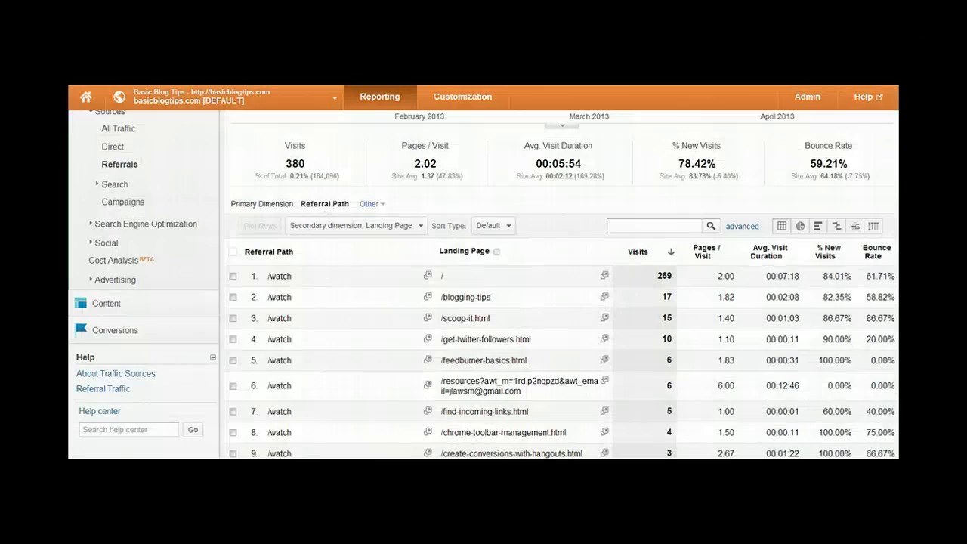
pyautogui.scroll(-1, 484, 287)
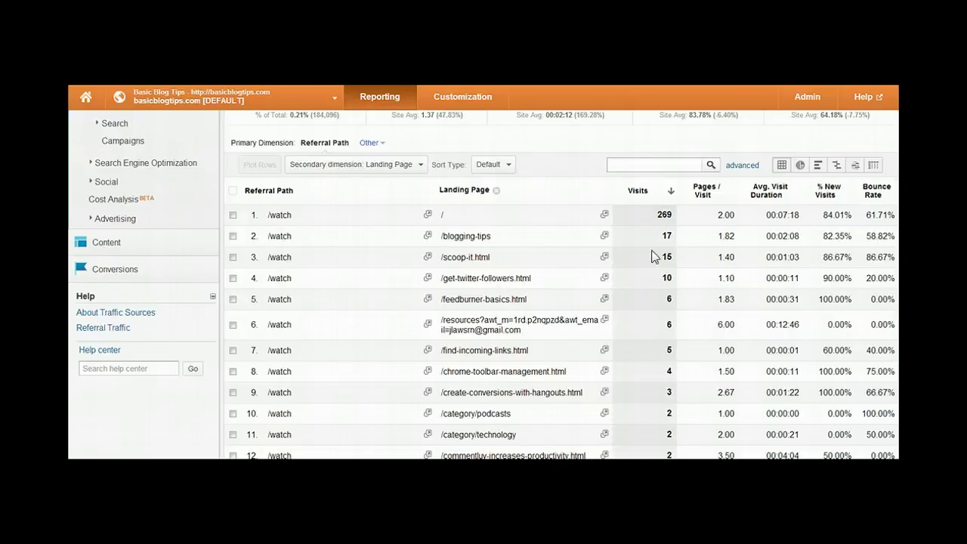
pyautogui.scroll(3, 484, 284)
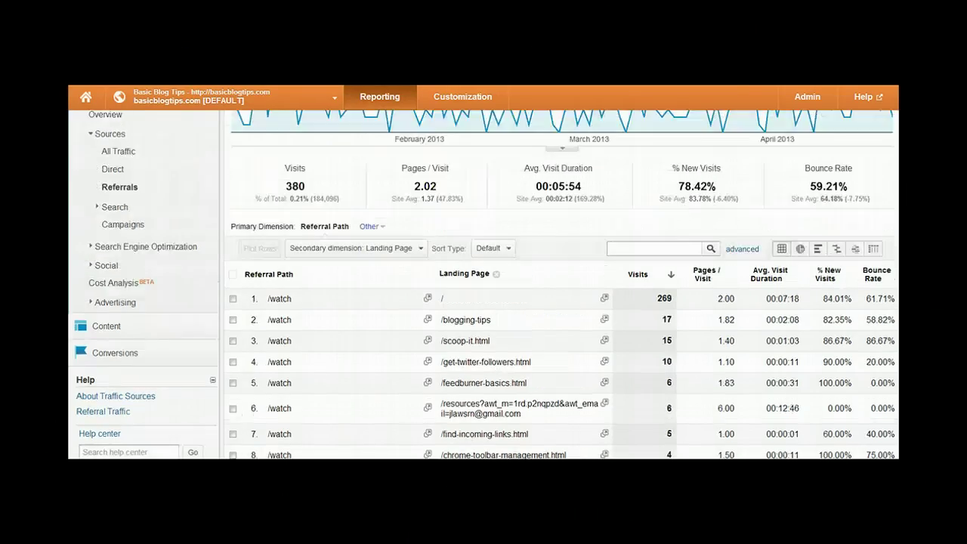
pyautogui.scroll(3, 483, 285)
pyautogui.scroll(3, 484, 284)
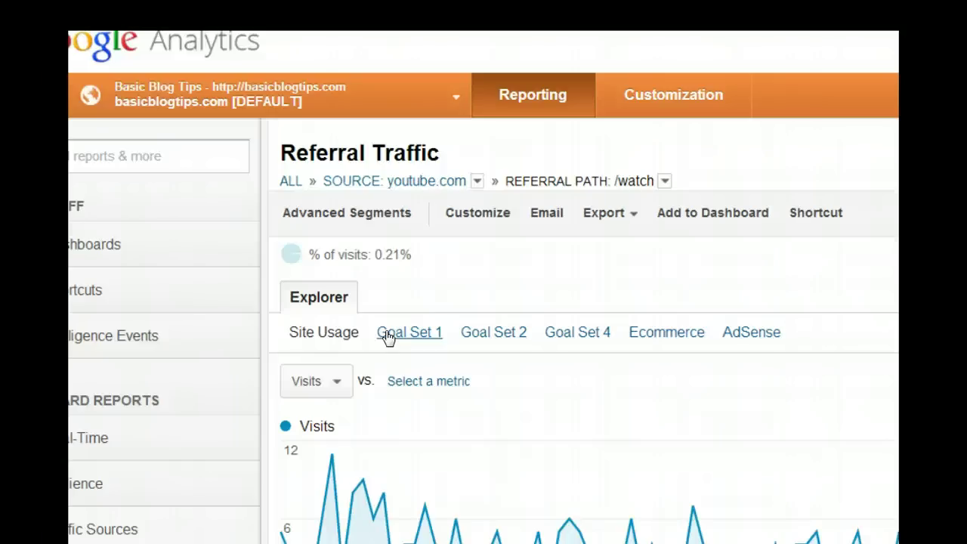
# - Show Goal Set 1 and sort landing pages by Thank You conversion rate (/blogging-tips tops at 5.88%)
pyautogui.click(387, 337)
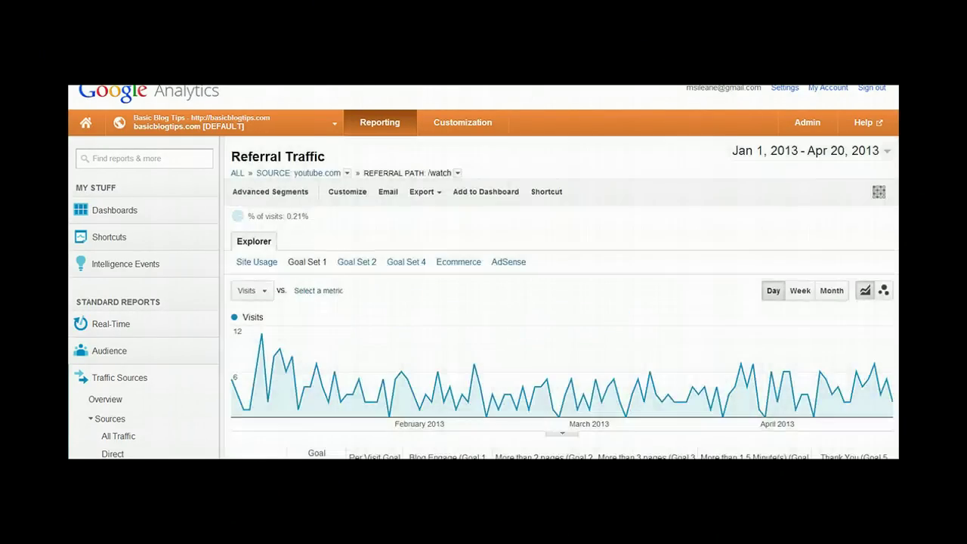
pyautogui.scroll(-2, 483, 303)
pyautogui.scroll(-1, 483, 303)
pyautogui.scroll(-1, 484, 302)
pyautogui.scroll(-1, 484, 302)
pyautogui.scroll(-1, 483, 302)
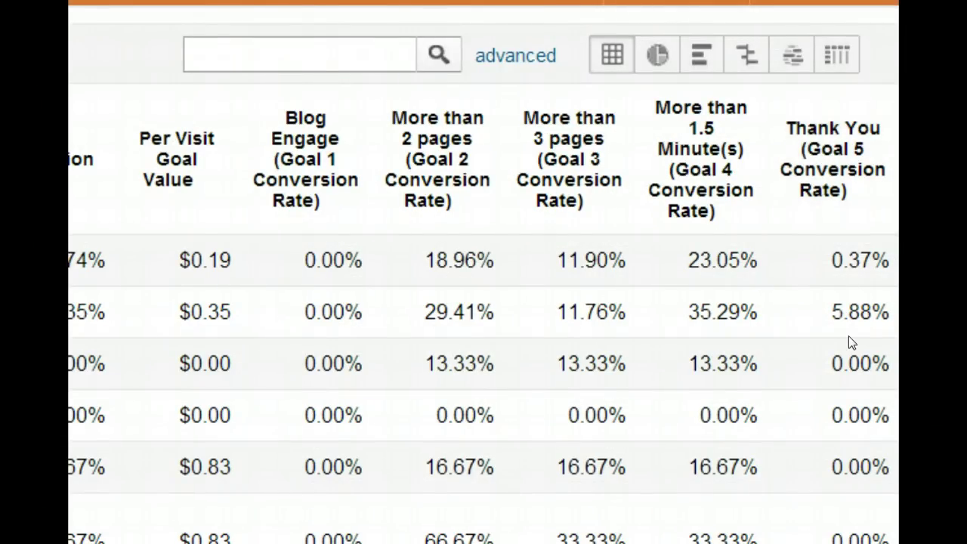
pyautogui.scroll(-1, 851, 339)
pyautogui.scroll(2, 877, 227)
pyautogui.click(830, 201)
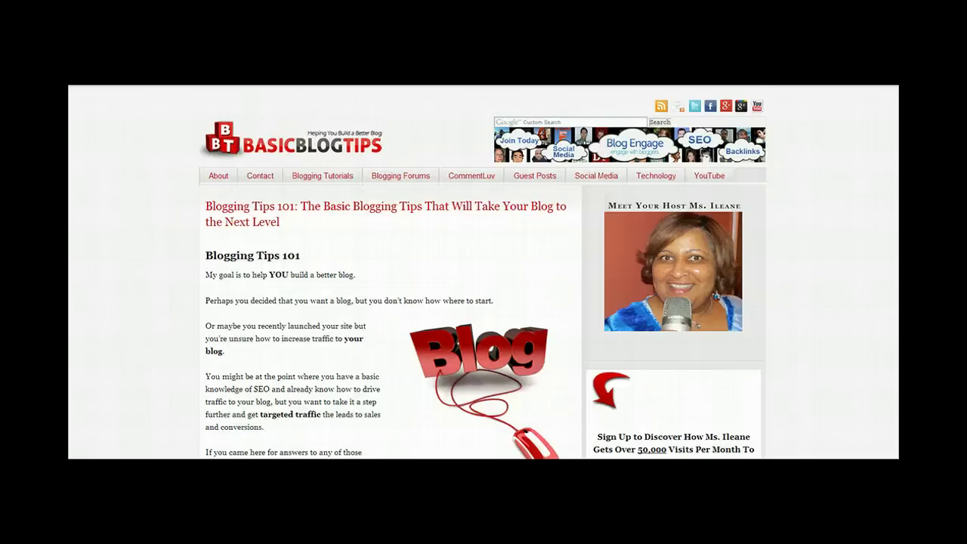
pyautogui.scroll(-1, 483, 272)
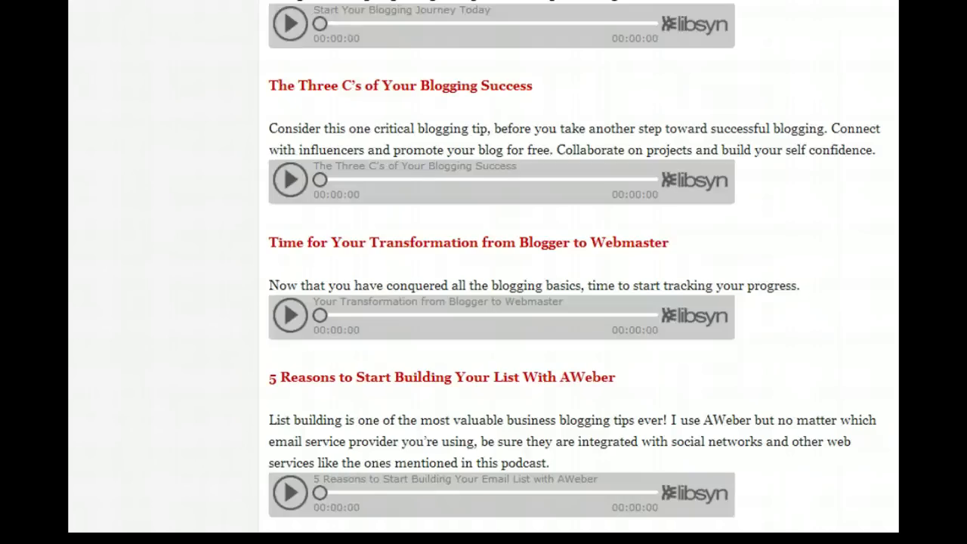
pyautogui.scroll(-1, 574, 272)
pyautogui.scroll(-1, 575, 272)
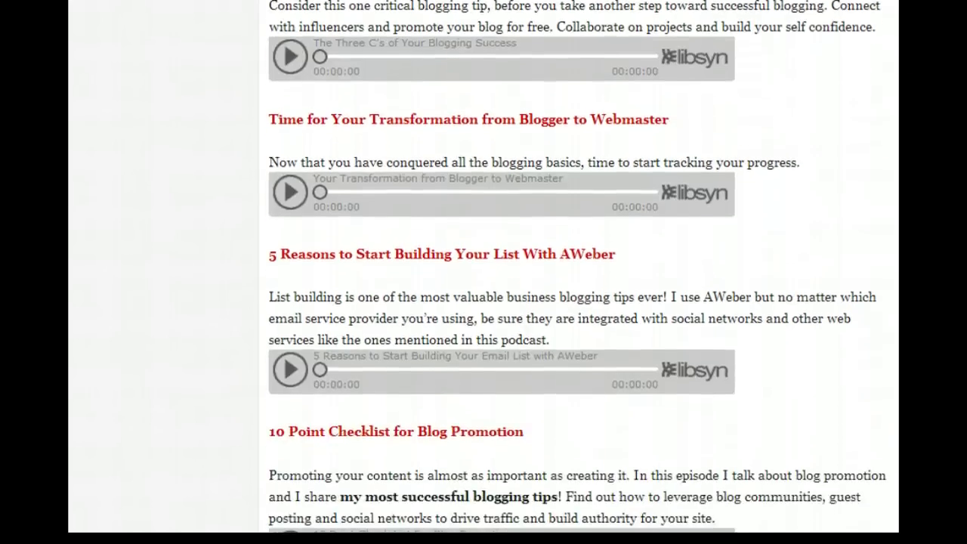
pyautogui.scroll(-1, 575, 273)
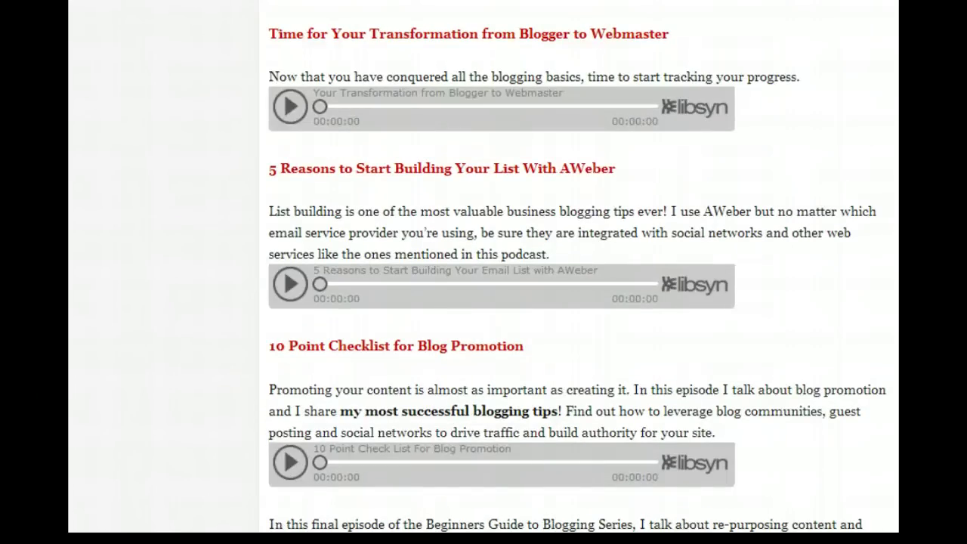
pyautogui.scroll(1, 577, 266)
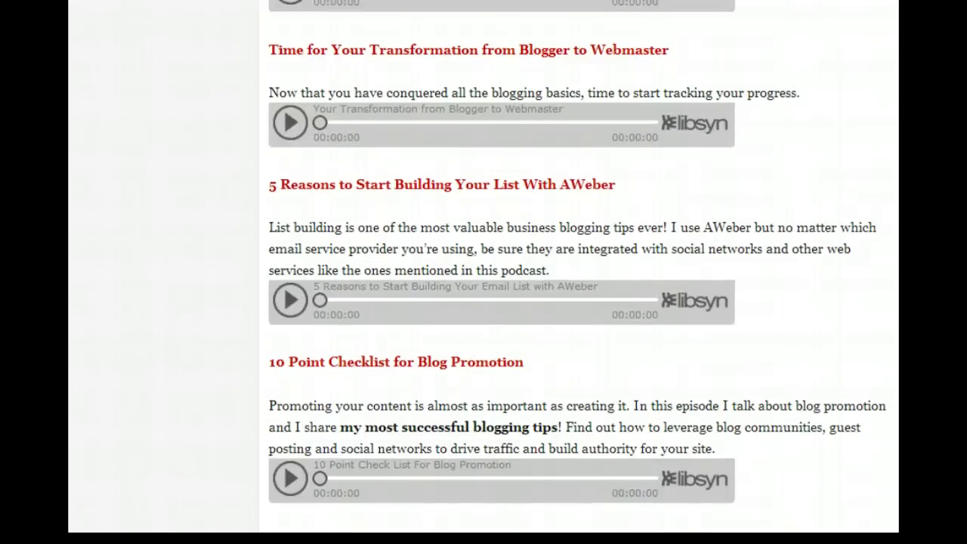
pyautogui.scroll(1, 577, 266)
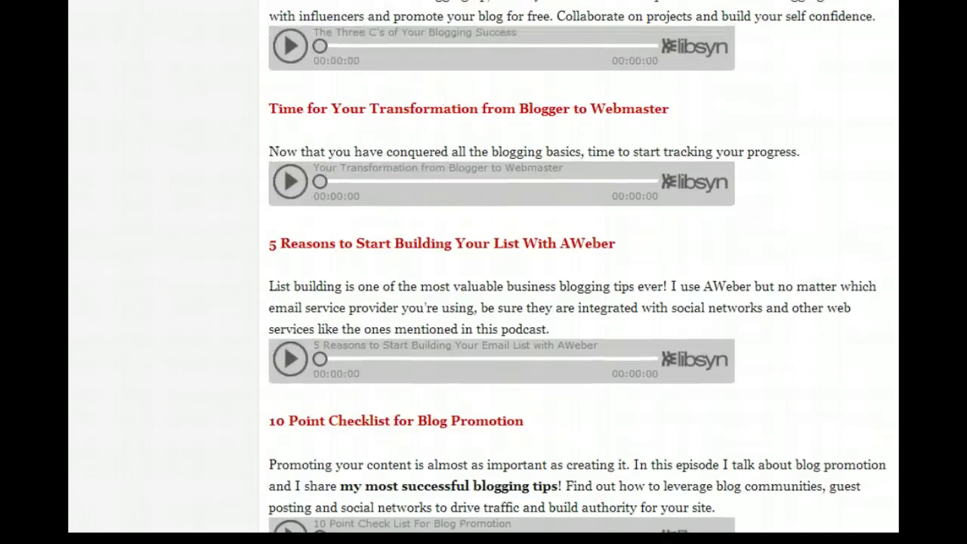
pyautogui.scroll(-1, 575, 272)
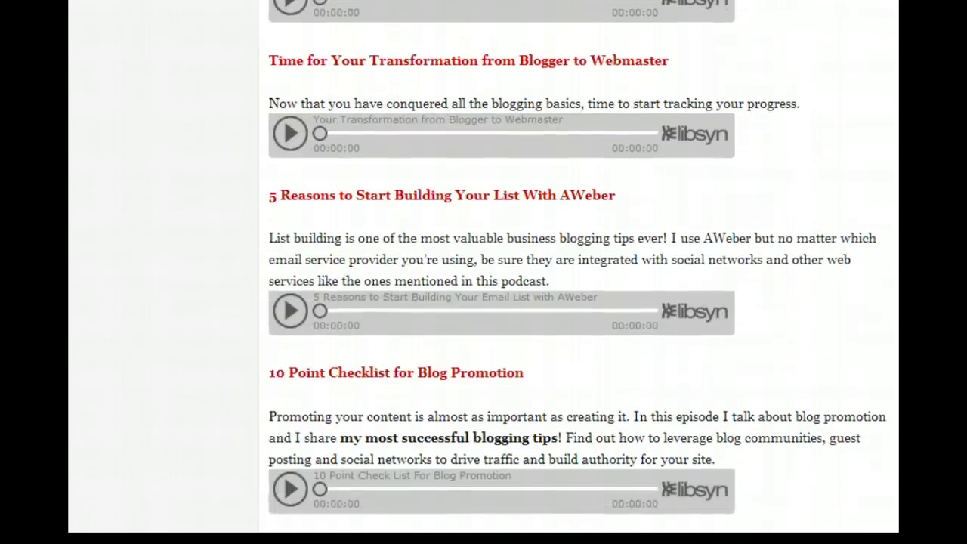
pyautogui.scroll(-2, 577, 266)
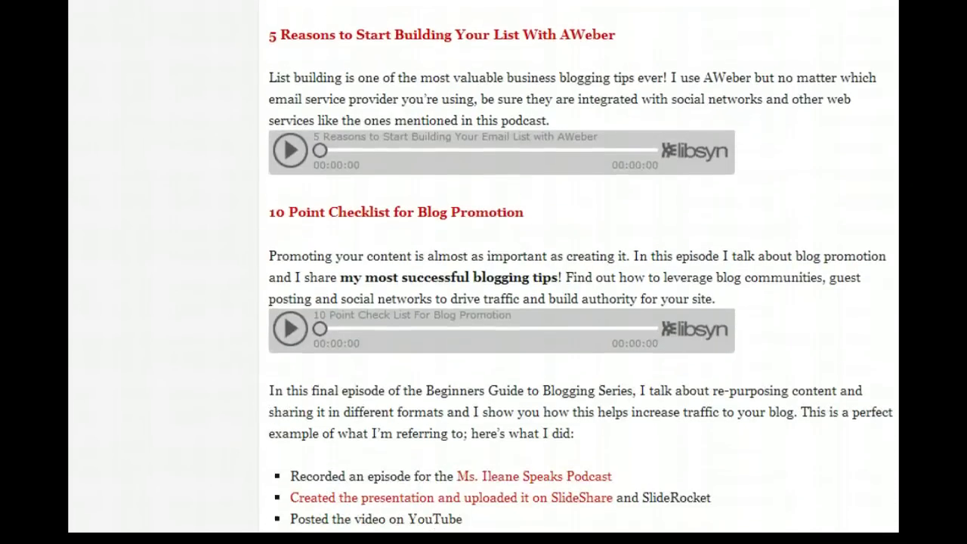
pyautogui.scroll(-1, 577, 266)
pyautogui.scroll(-1, 577, 266)
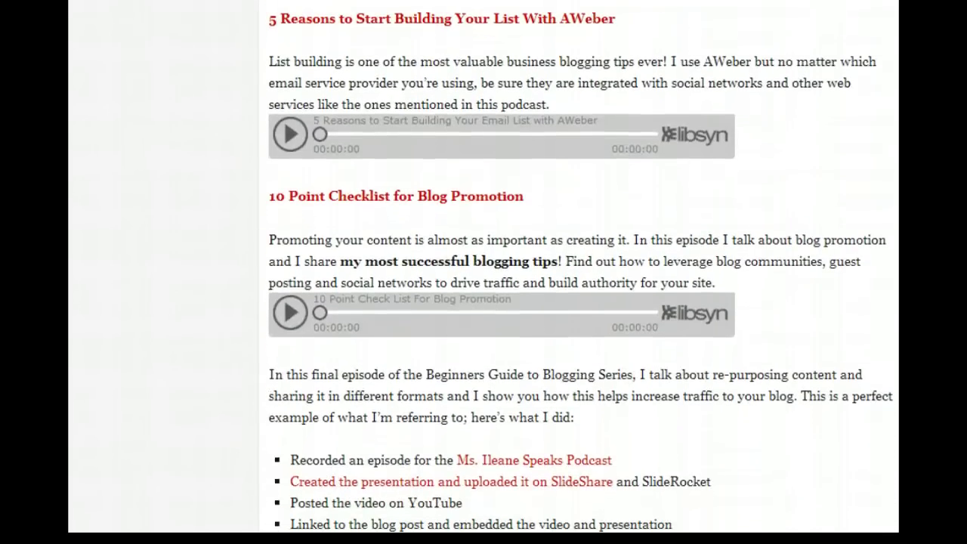
pyautogui.scroll(-1, 577, 266)
pyautogui.scroll(-1, 577, 266)
pyautogui.scroll(-1, 577, 266)
pyautogui.scroll(-1, 577, 266)
pyautogui.scroll(-3, 578, 266)
pyautogui.scroll(-1, 578, 266)
pyautogui.scroll(-3, 577, 266)
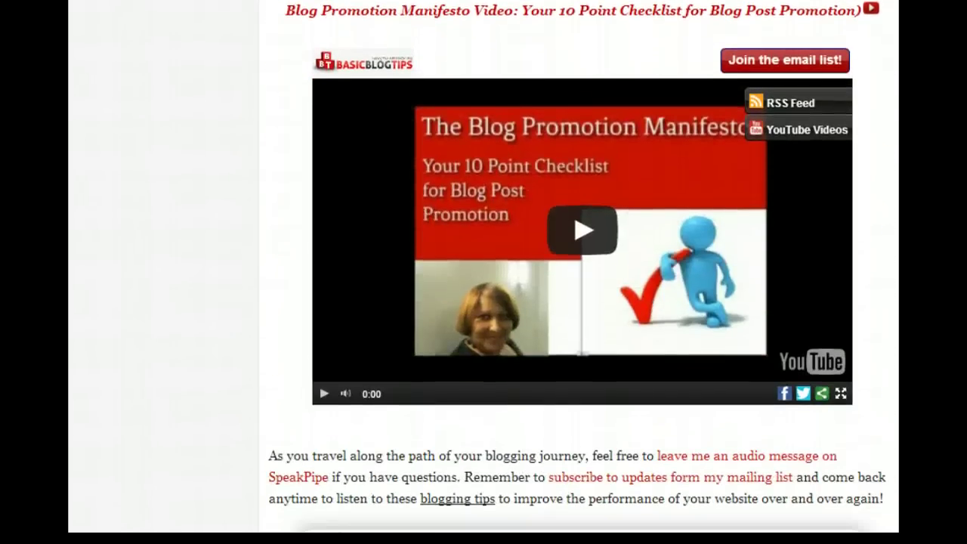
pyautogui.scroll(-1, 577, 266)
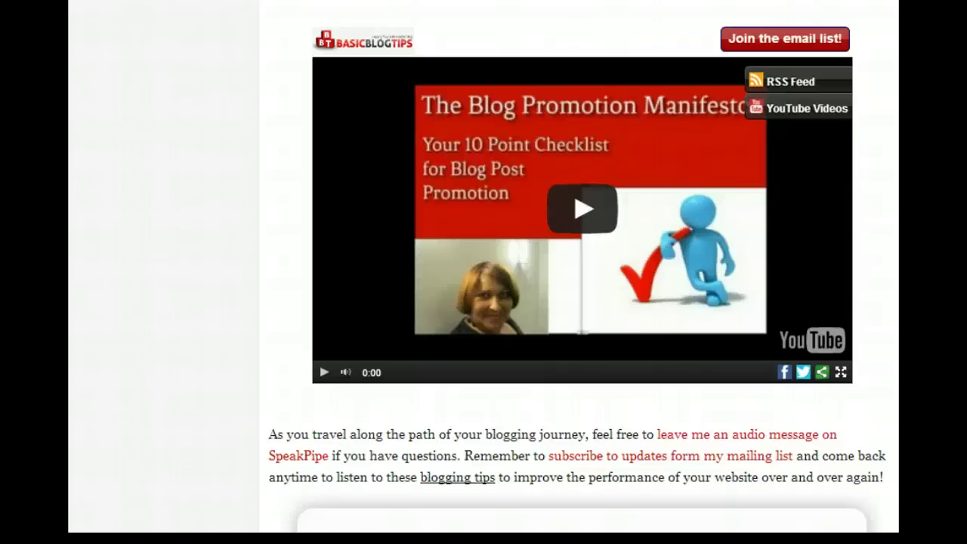
pyautogui.scroll(10, 577, 266)
pyautogui.scroll(10, 577, 266)
pyautogui.scroll(10, 577, 266)
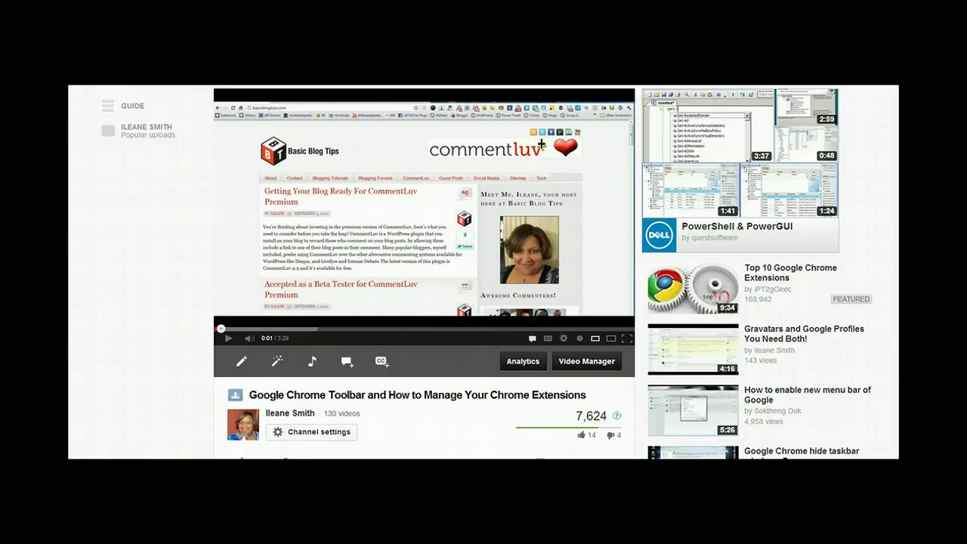
# - Scroll to the video description, uploaded Sep 8, 2011, linking to basicblogtips.com/blogging-tips
pyautogui.scroll(-1, 483, 272)
pyautogui.scroll(-1, 483, 272)
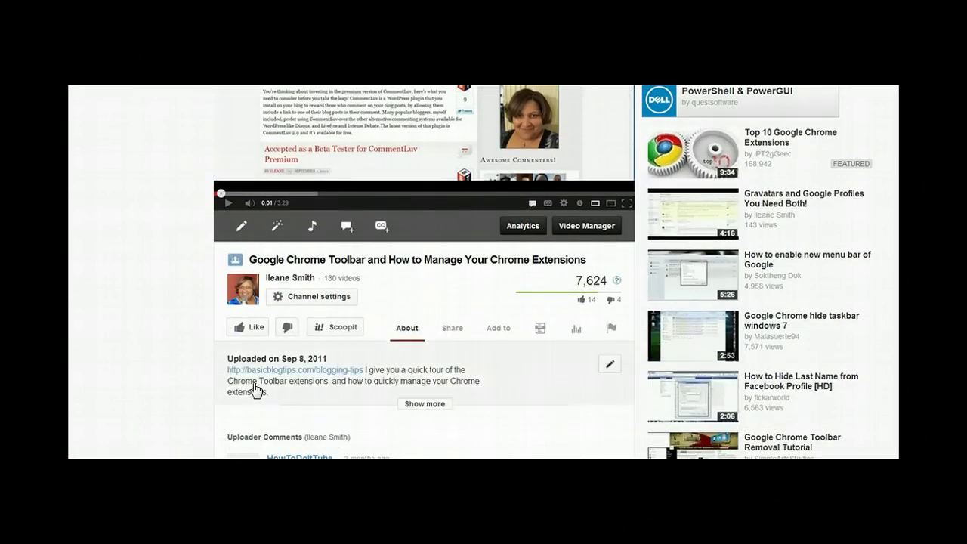